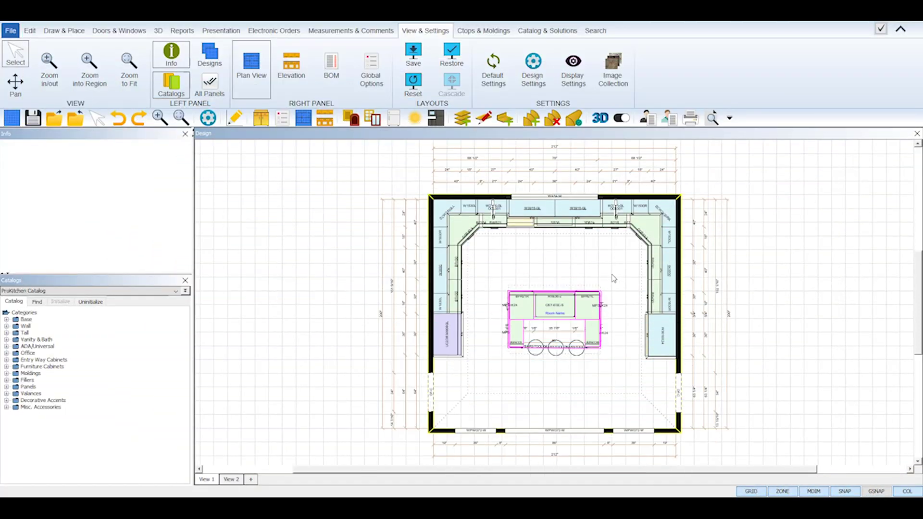
- Select the kitchen's top wall and dismiss its settings dialog without changes
click(626, 197)
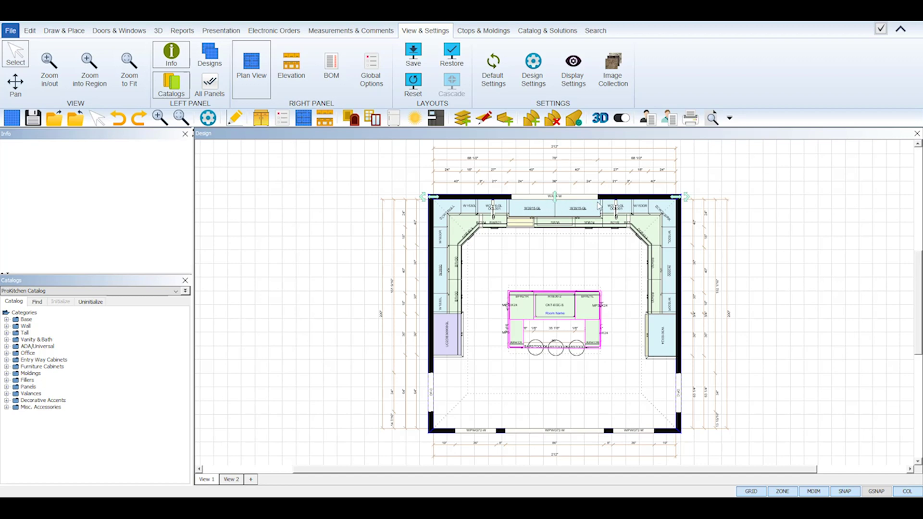
double_click(651, 200)
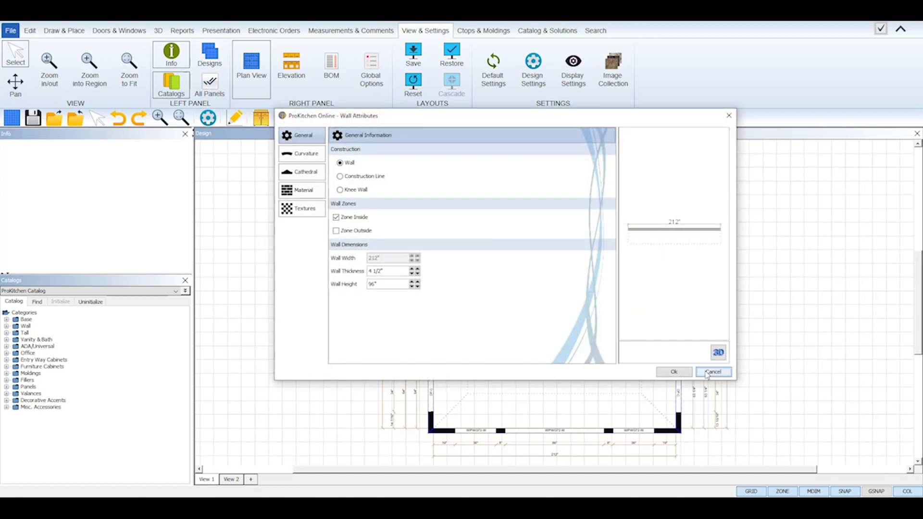
click(707, 373)
- Open Wall #2's Attributes from the top wall's right-click Wall menu
right_click(647, 201)
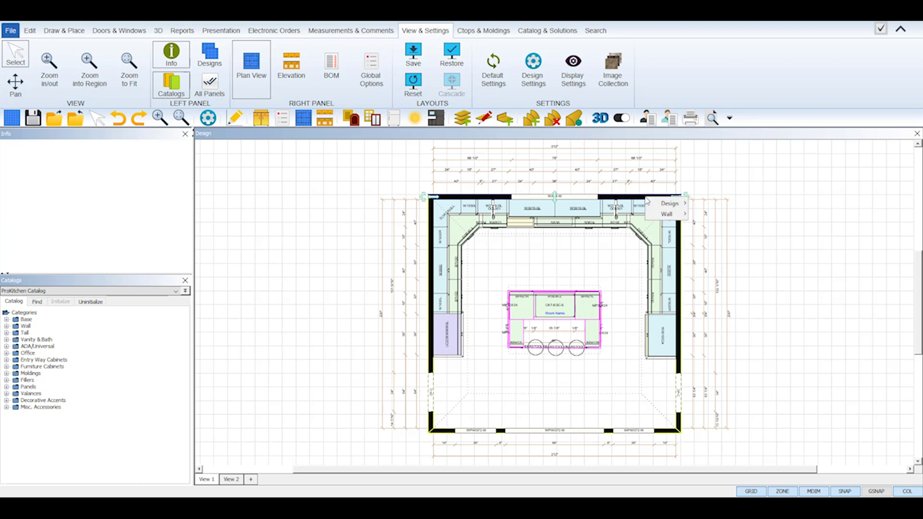
mouse_move(666, 215)
mouse_move(702, 228)
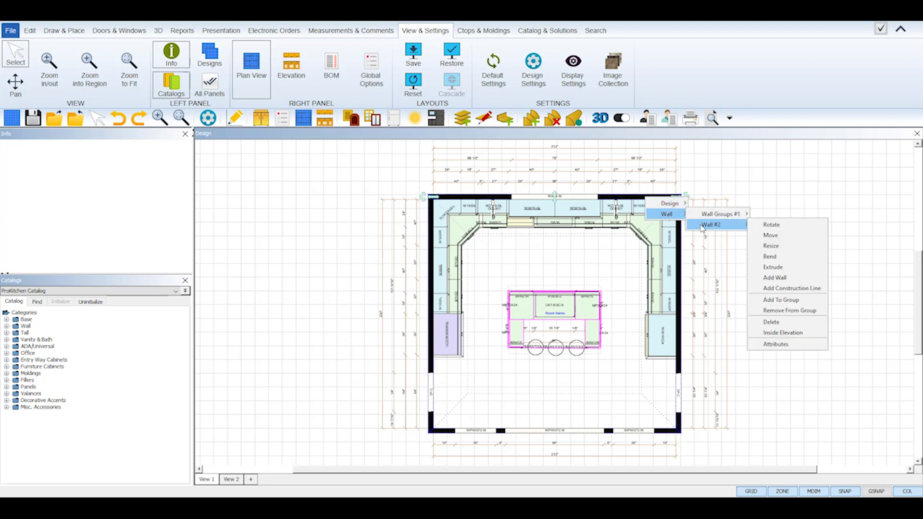
click(783, 344)
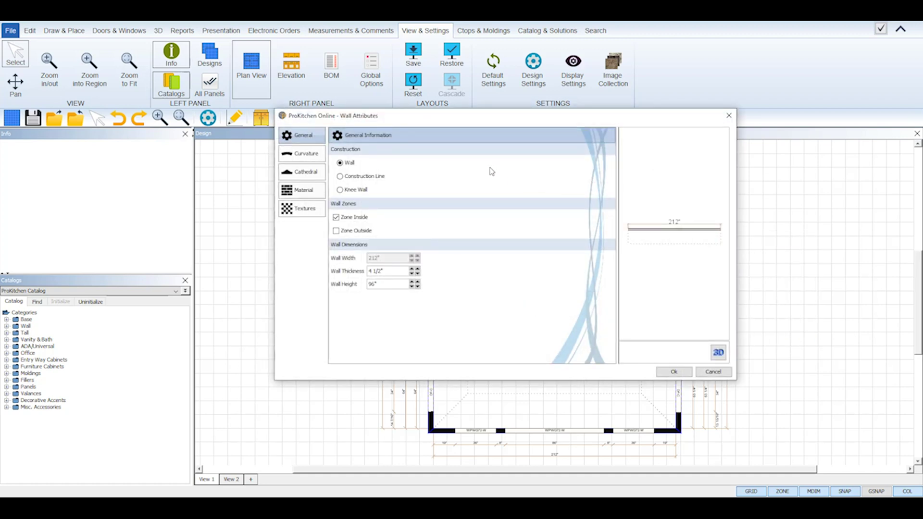
- Try Slope, Shed and Gambrel cathedral tops on Wall #2, previewing the gambrel in 3D then 2D
click(317, 178)
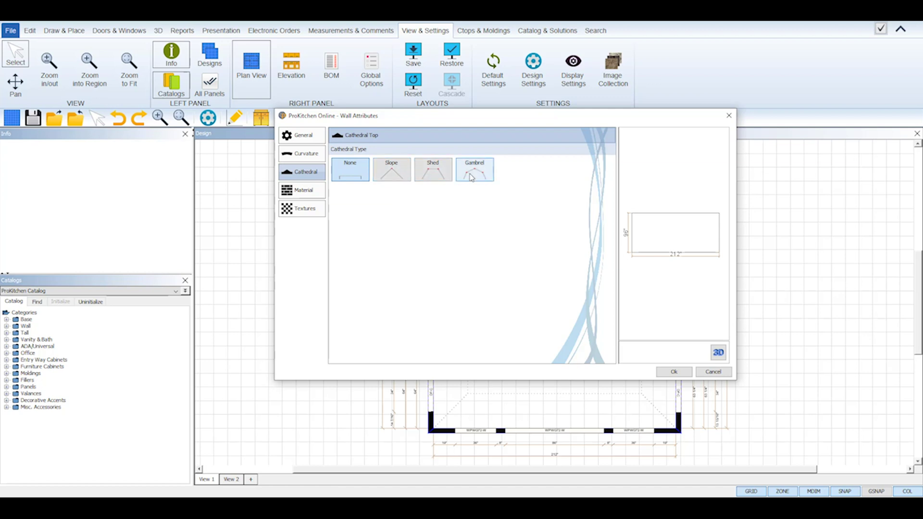
click(397, 176)
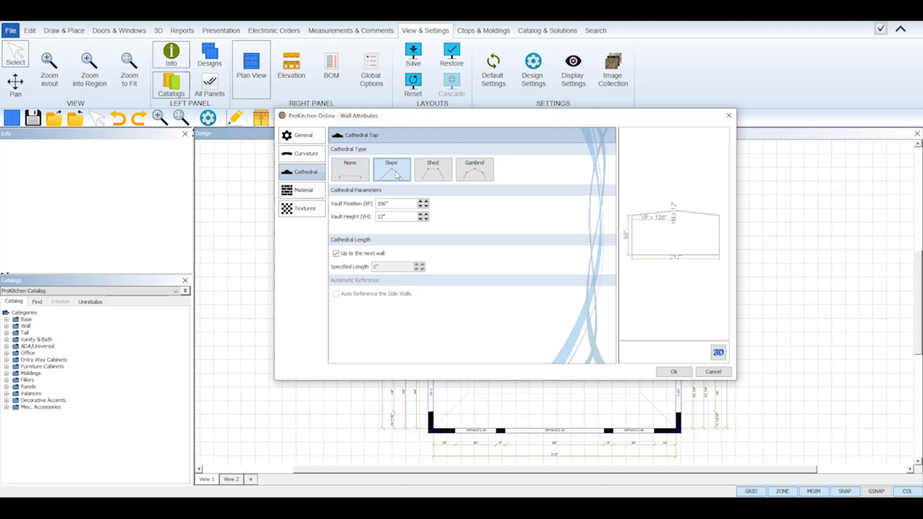
click(440, 173)
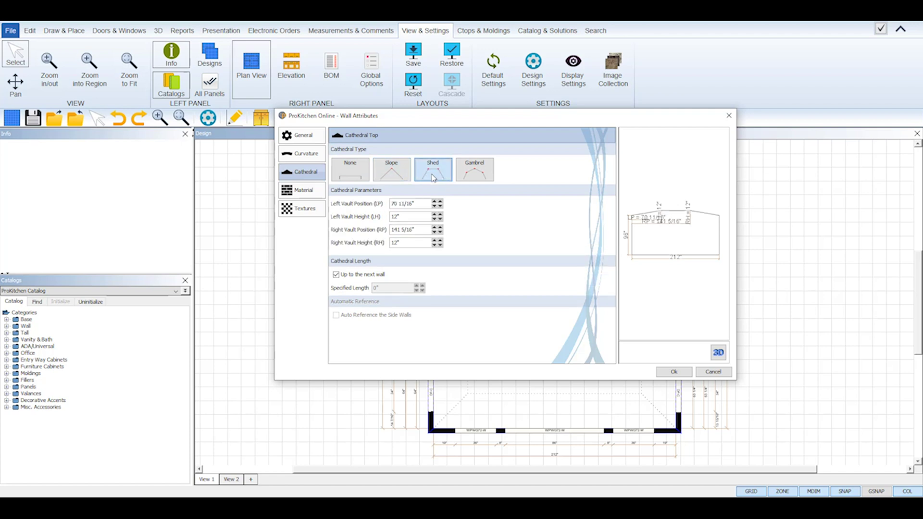
click(474, 175)
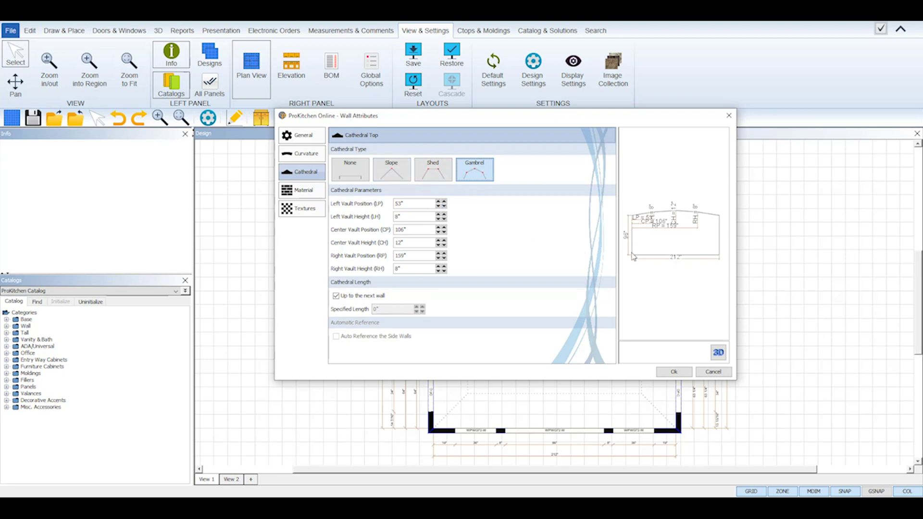
click(718, 352)
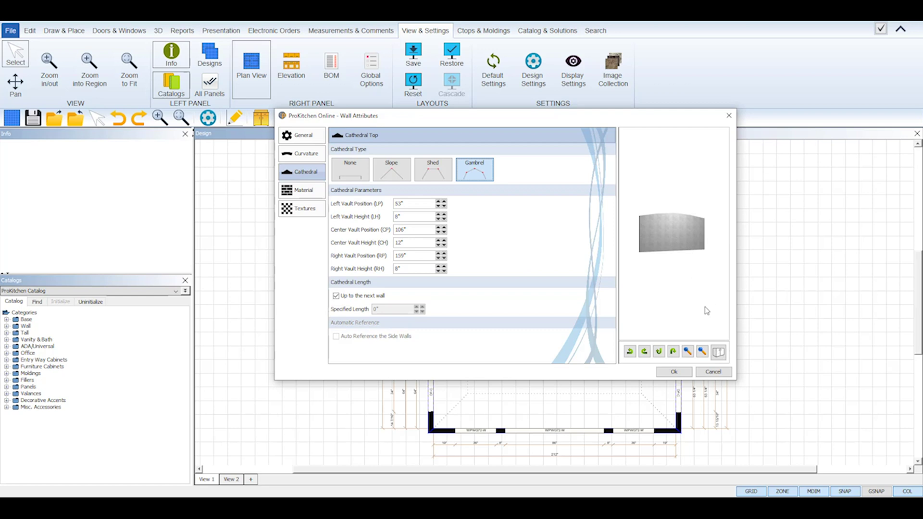
click(718, 353)
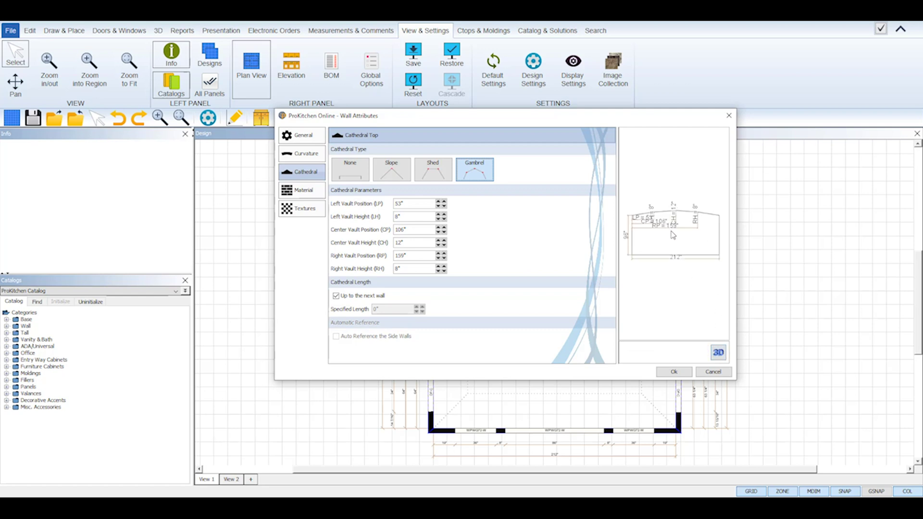
- Switch the wall top to Slope and raise the vault position by one inch
click(393, 179)
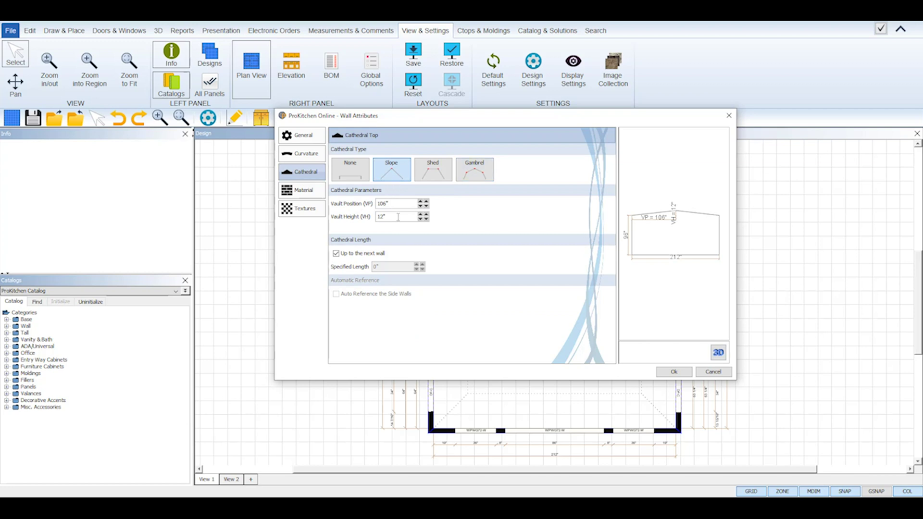
drag(395, 201, 369, 219)
drag(390, 203, 371, 204)
click(420, 202)
- Raise the slope's vault height step by step up to 28"
drag(390, 216, 376, 215)
click(420, 215)
click(421, 215)
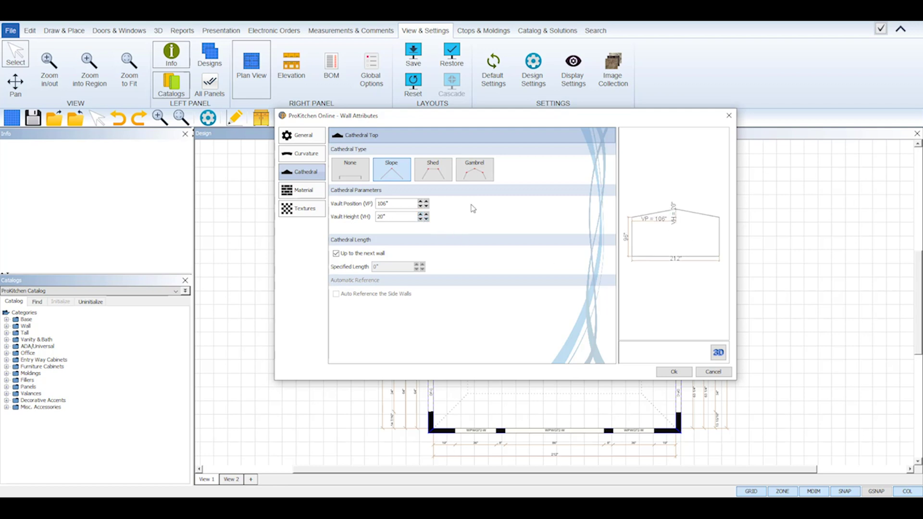
click(421, 214)
click(422, 214)
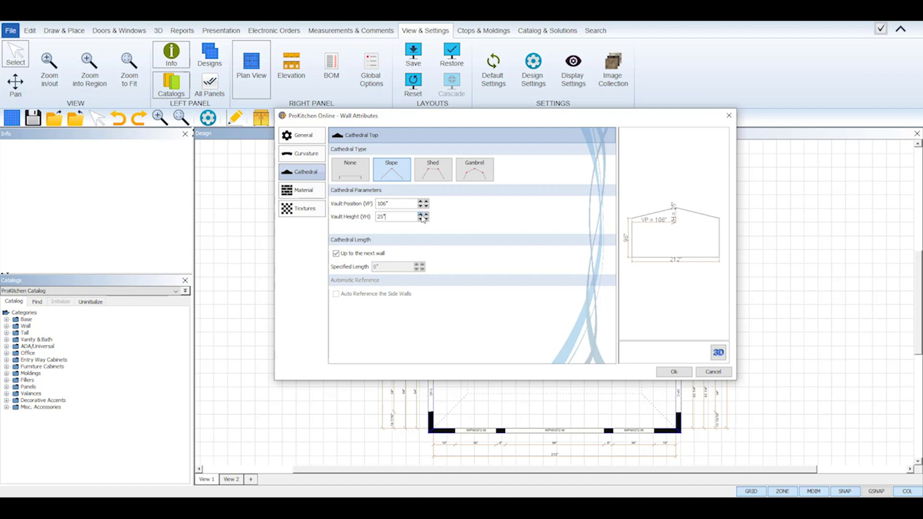
click(421, 214)
click(421, 215)
- Switch the wall top to Shed and enter 12" for the right vault height
click(441, 176)
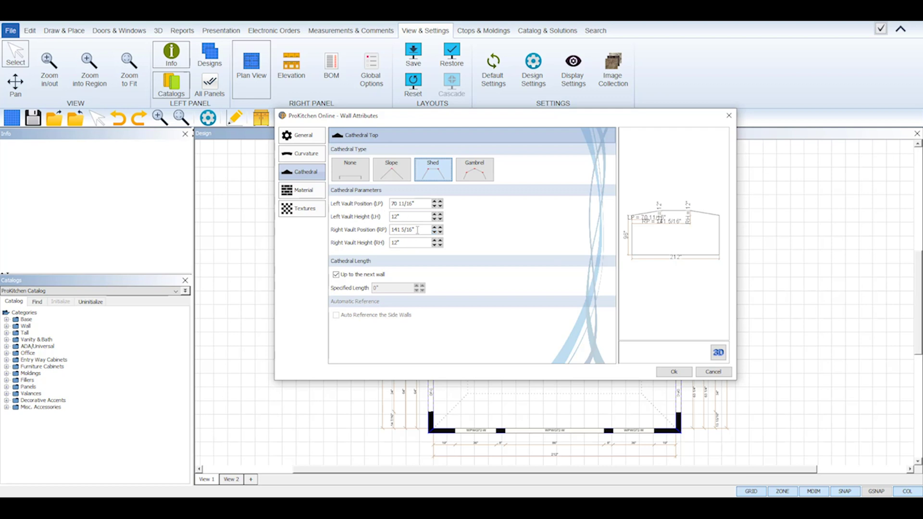
drag(417, 230, 388, 230)
click(392, 242)
double_click(391, 242)
text(12")
- Set the shed's left vault height to 17" and right to 9", then switch to Gambrel
click(407, 217)
click(435, 215)
click(434, 214)
click(434, 215)
click(434, 215)
click(434, 214)
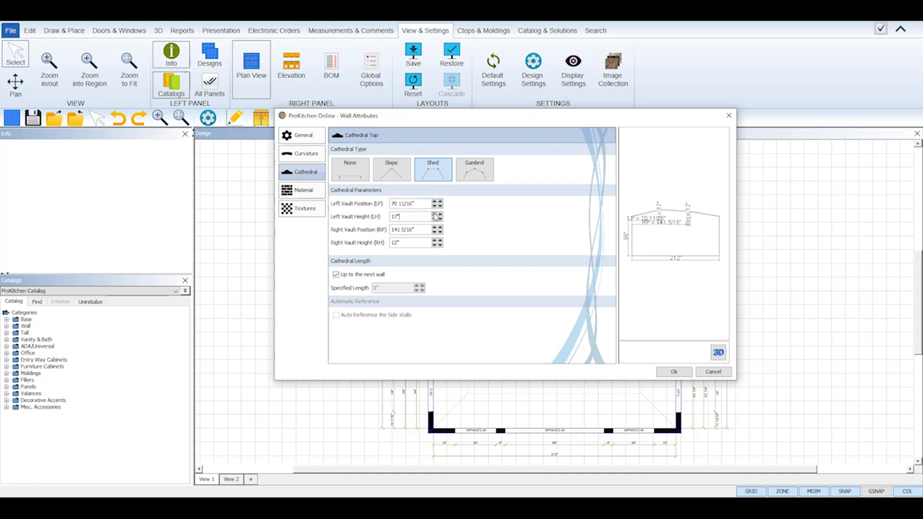
click(434, 245)
click(434, 245)
click(471, 178)
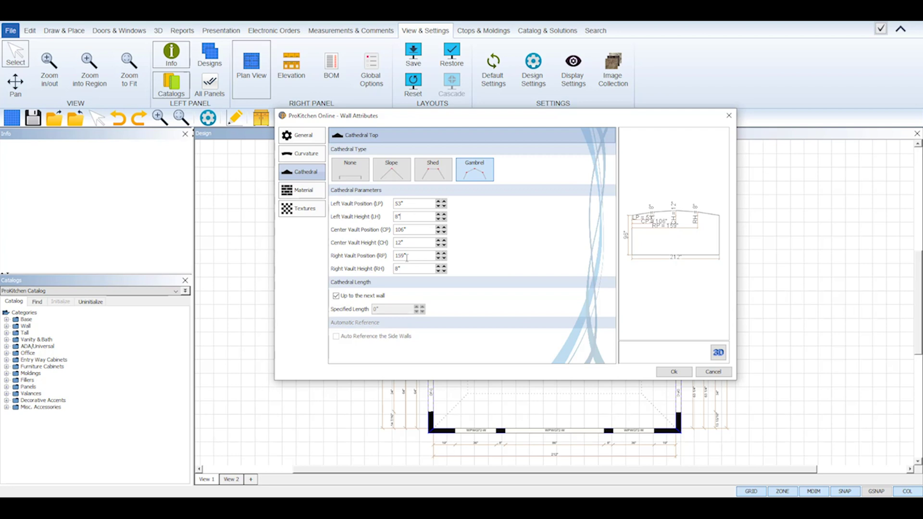
- Set the gambrel's left vault to 57" position and 20" height, and center vault position to 111"
drag(412, 256, 378, 255)
click(439, 202)
click(439, 202)
click(439, 214)
click(438, 214)
click(438, 215)
click(438, 214)
click(438, 214)
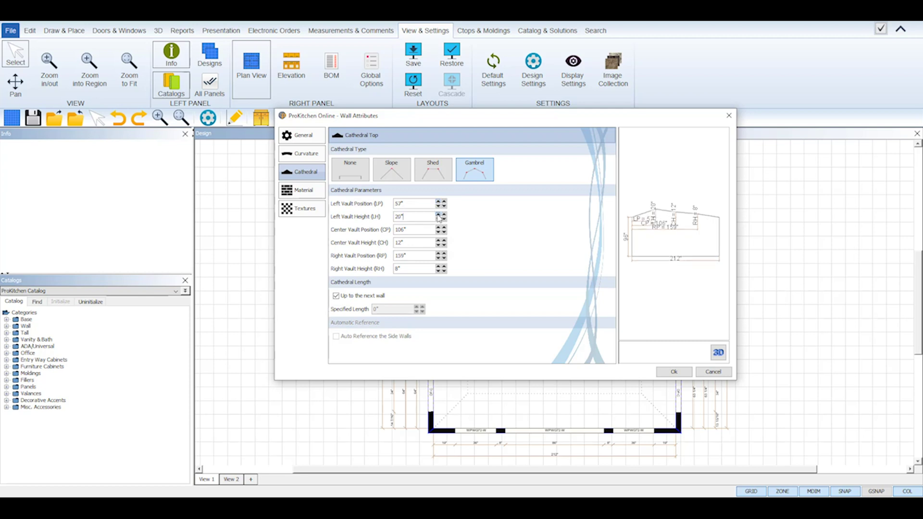
click(438, 227)
click(438, 227)
click(438, 227)
click(439, 227)
- Return the wall top to Slope and enter a 48" vault height
click(399, 177)
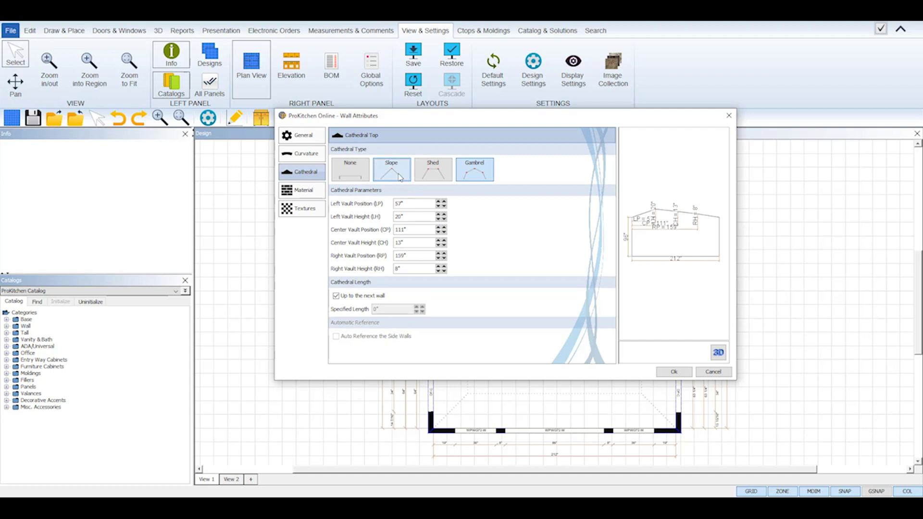
click(395, 204)
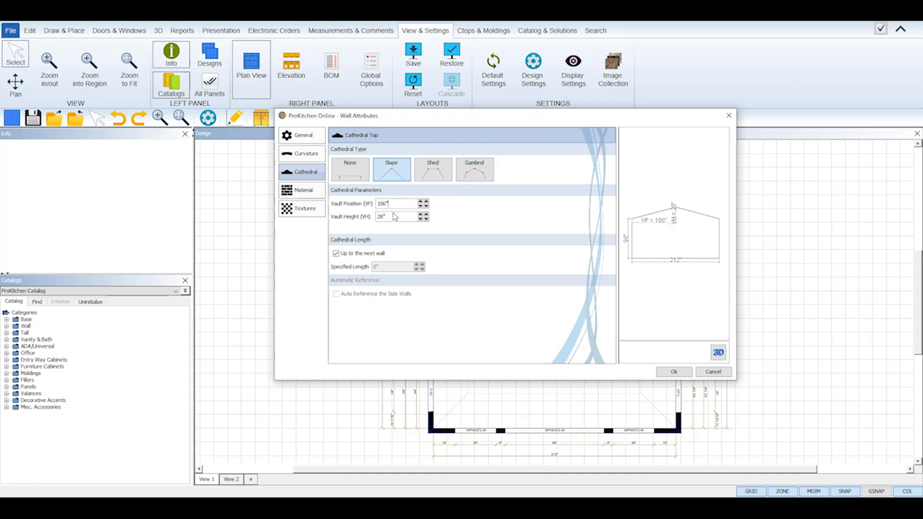
drag(393, 217, 371, 219)
text(48)
click(399, 204)
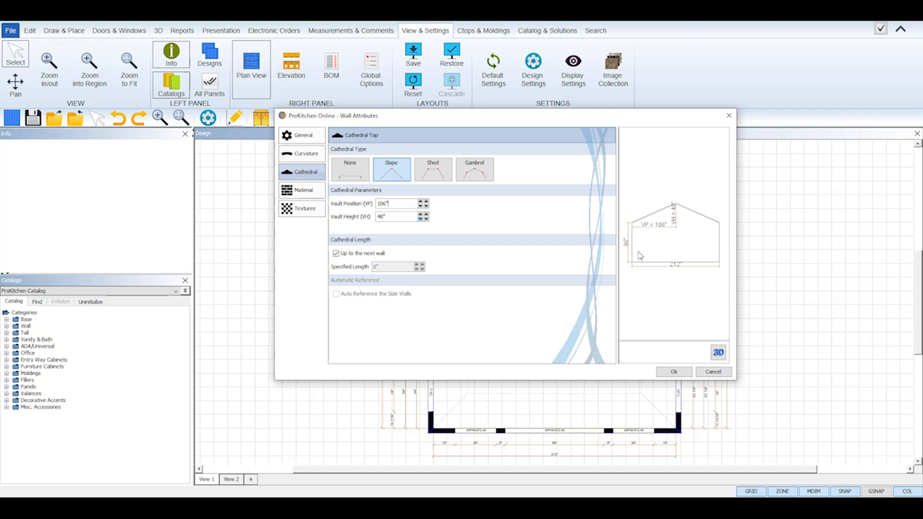
- Apply the 48" sloped top and show the Left Wall elevation zoomed to fit
click(670, 375)
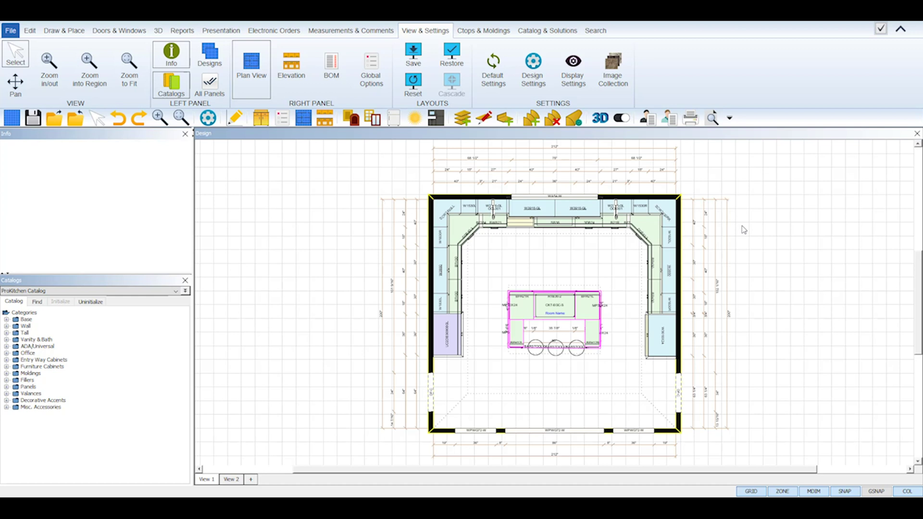
click(299, 80)
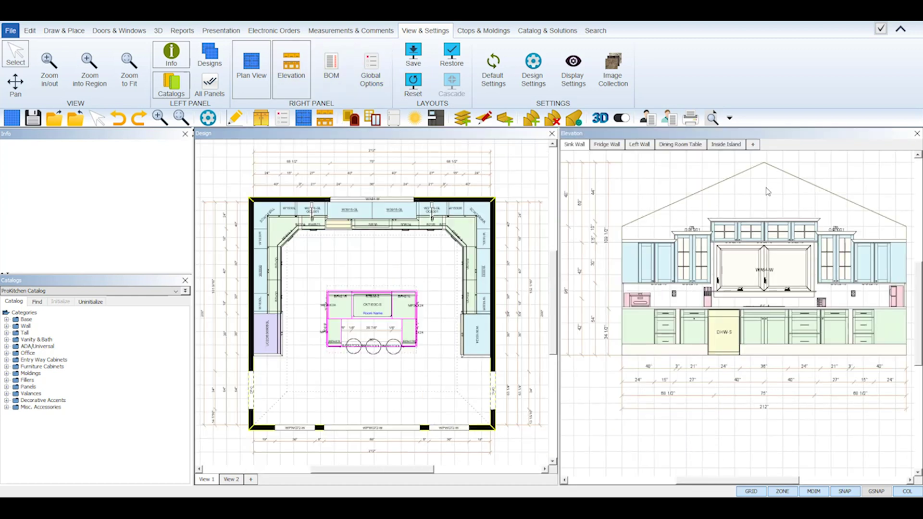
click(641, 145)
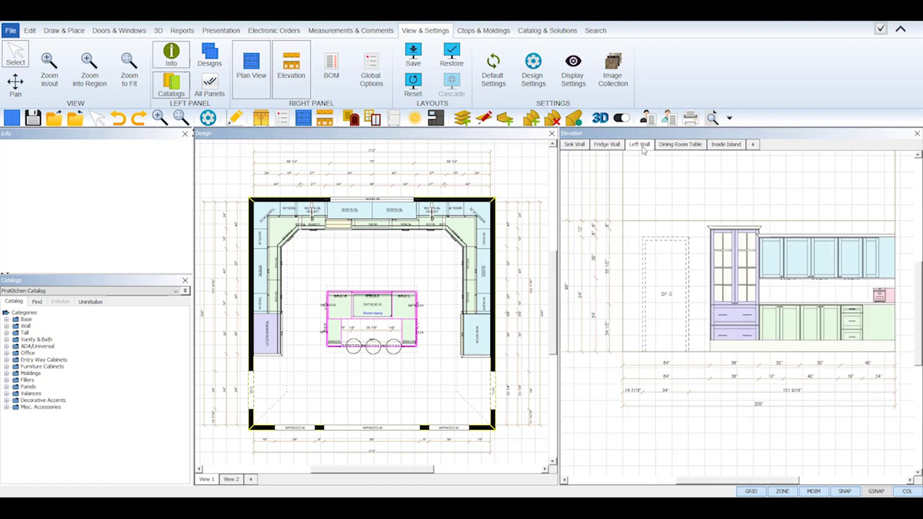
click(181, 117)
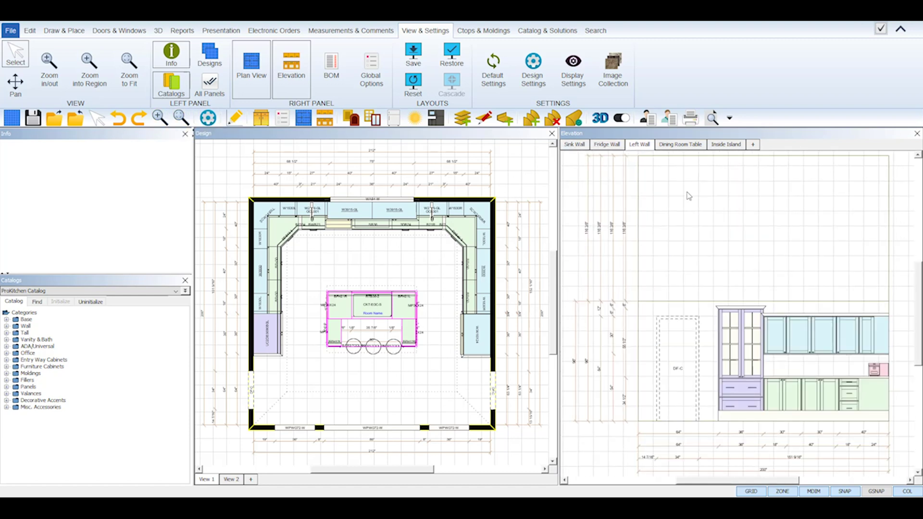
- Open the 3D View rendering showing the cathedral peak above the sink window
click(600, 118)
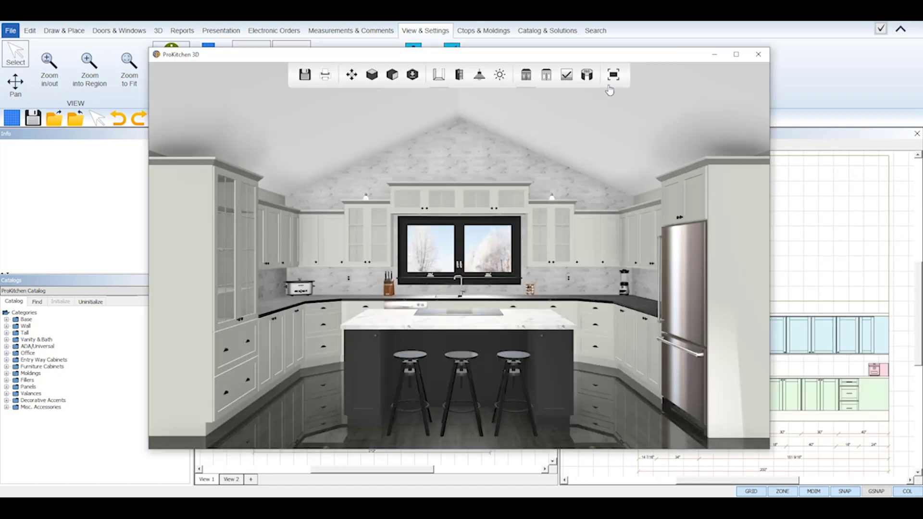